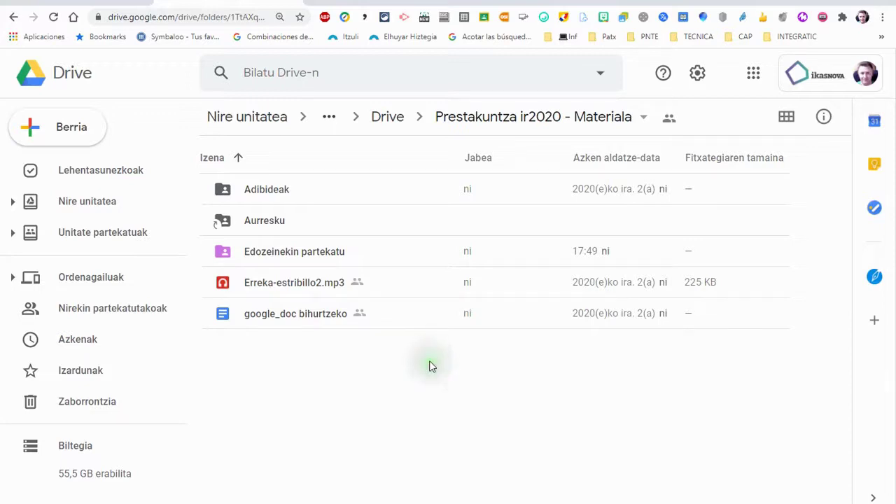
Open the G Suite Marketplace from Drive's new-item options for connecting more applications.
click(62, 130)
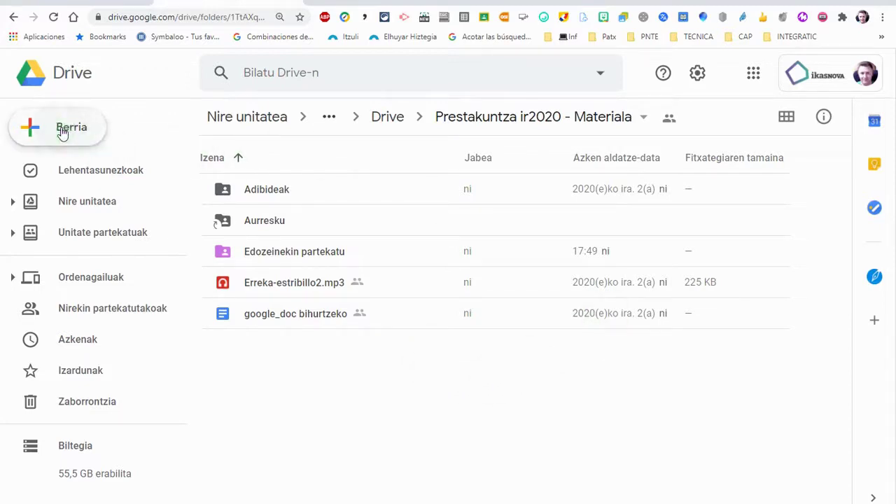
mouse_move(80, 311)
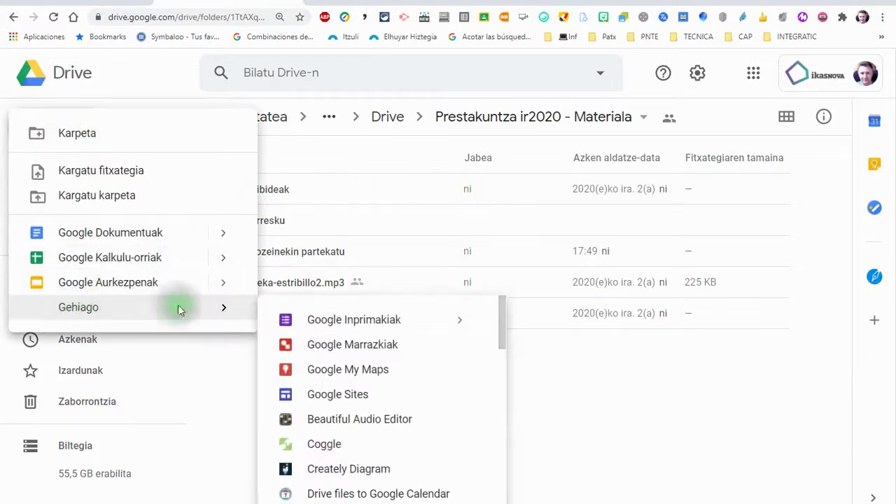
scroll(409, 347, down, 3)
scroll(409, 348, down, 5)
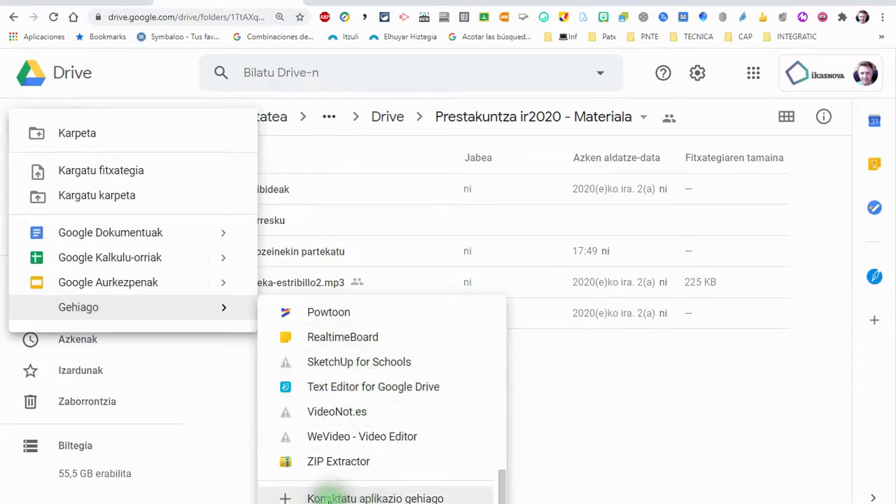
click(336, 497)
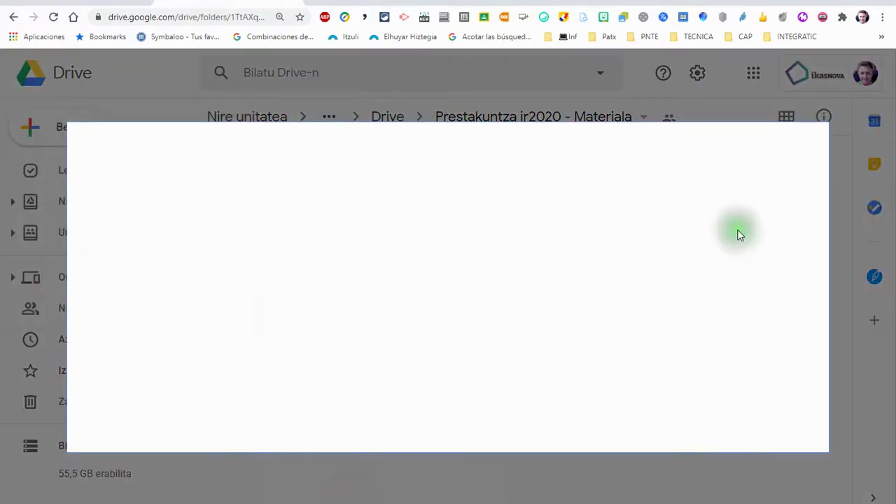
Search the marketplace for "lucidpress".
click(531, 147)
text(lu)
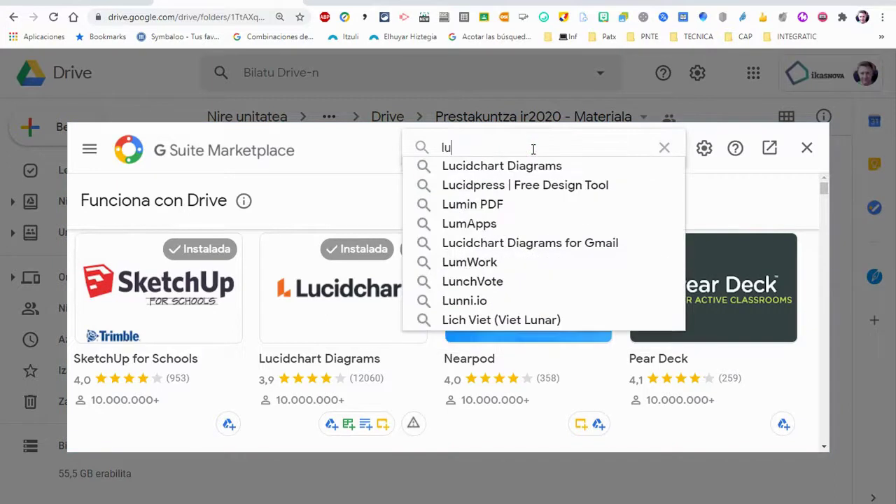
text(cidpress)
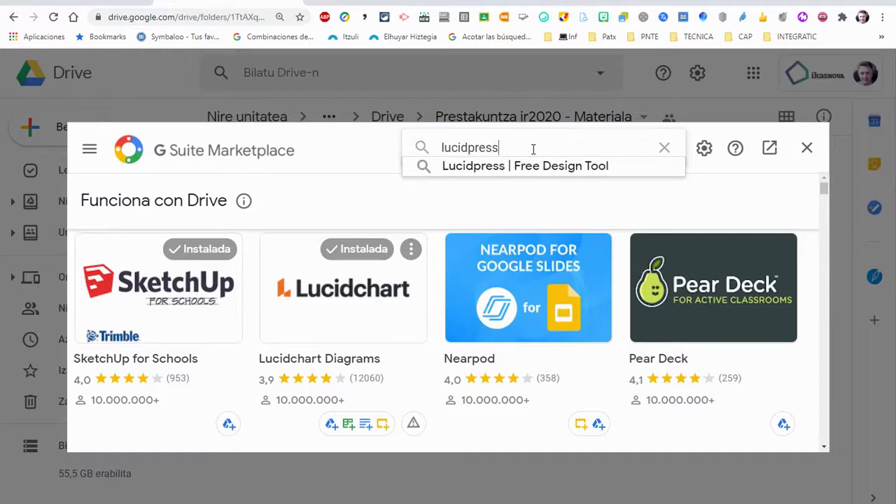
key(Return)
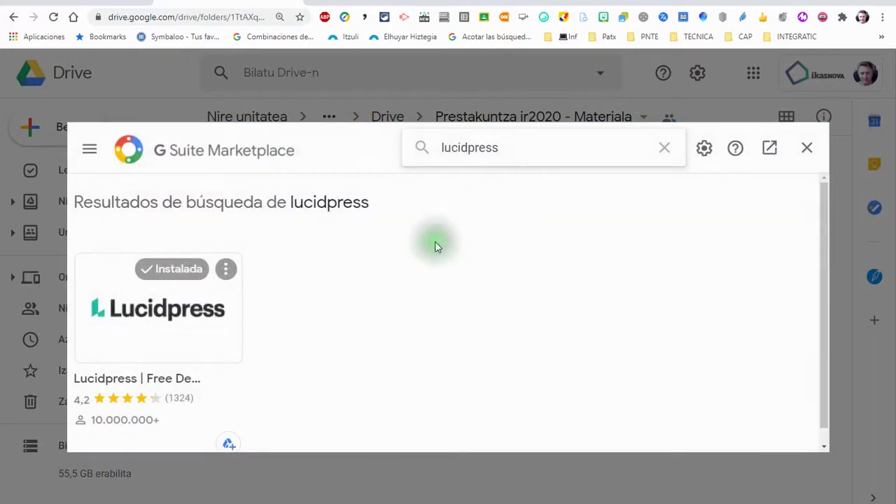
click(434, 246)
click(461, 153)
click(532, 155)
click(263, 310)
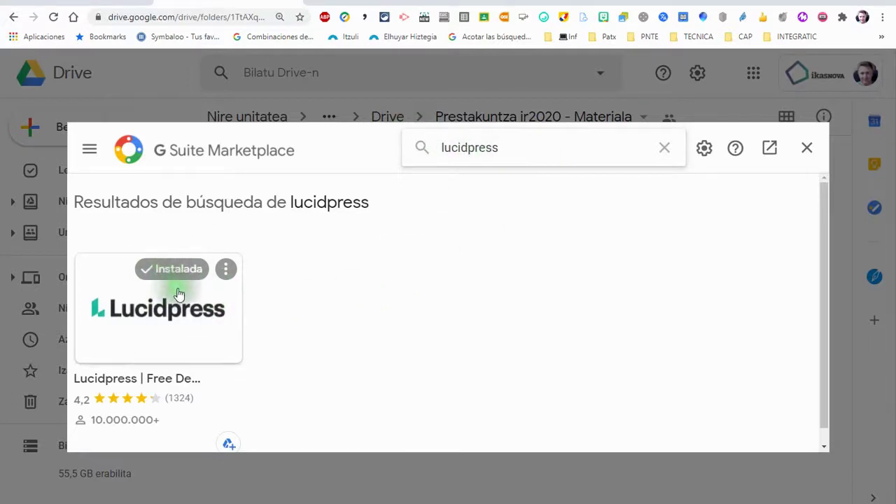
Check the available options of the Lucidpress app in the search results and close the marketplace.
click(225, 269)
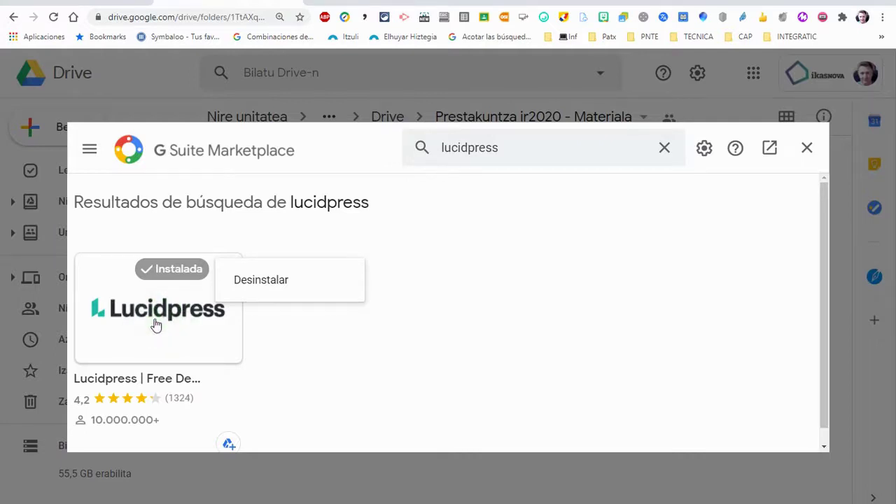
click(812, 149)
click(808, 148)
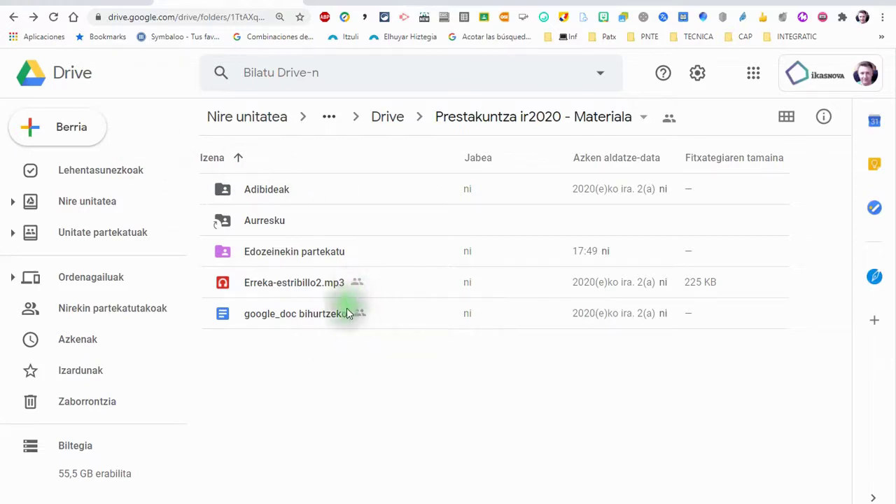
Create a new Lucidpress item in the Prestakuntza ir2020 - Materiala folder, agreeing to create and share it with the folder's permissions.
click(77, 136)
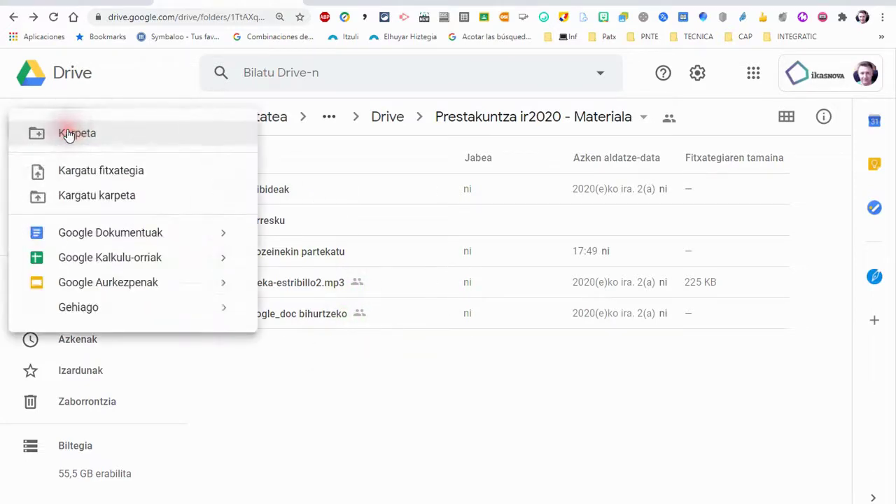
mouse_move(87, 312)
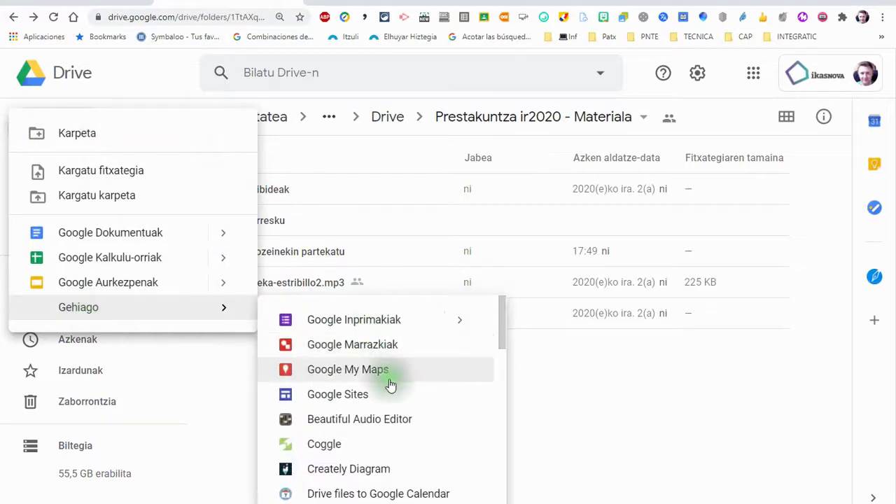
scroll(364, 374, down, 1)
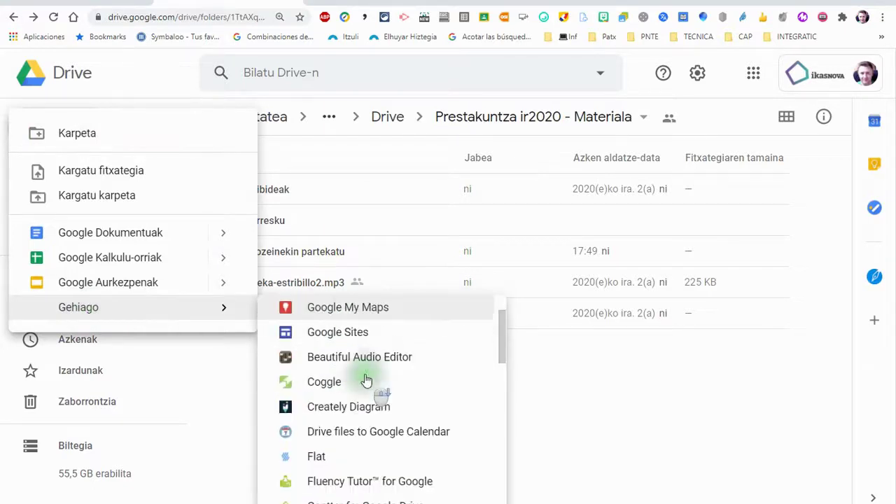
scroll(364, 385, down, 1)
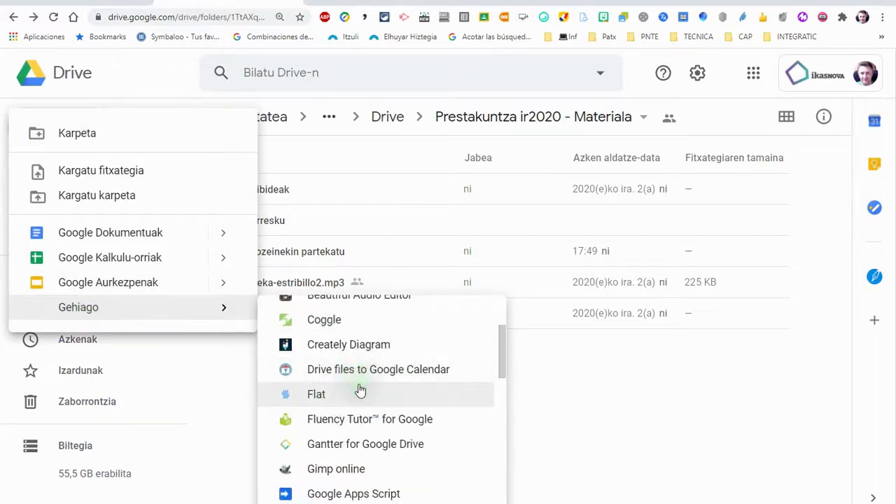
scroll(361, 389, down, 1)
scroll(359, 390, down, 3)
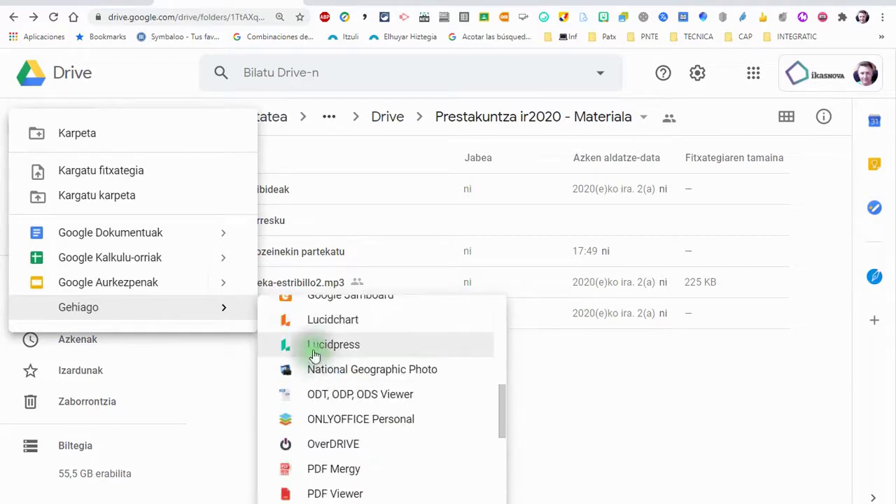
click(331, 346)
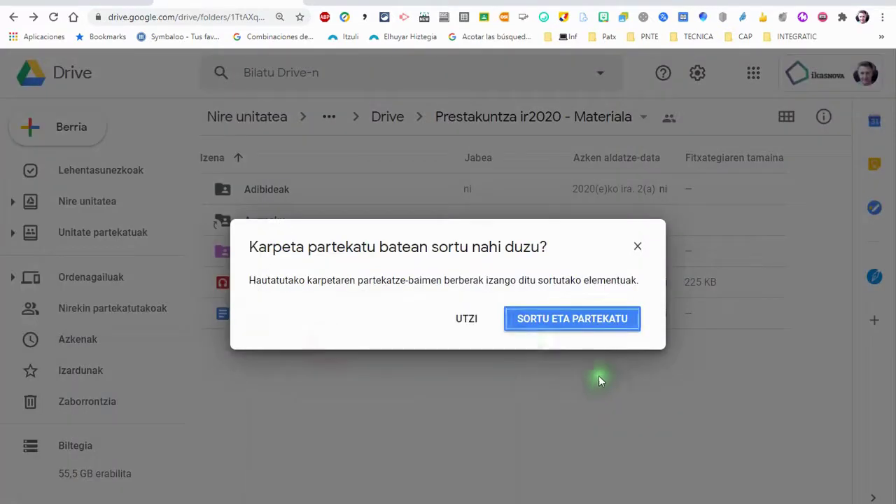
click(543, 317)
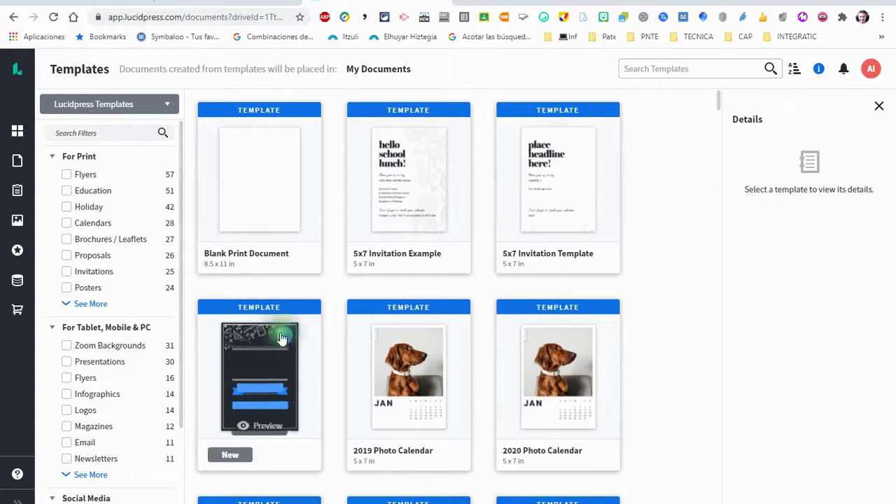
Create a new document from the Blank Print Document template.
click(259, 179)
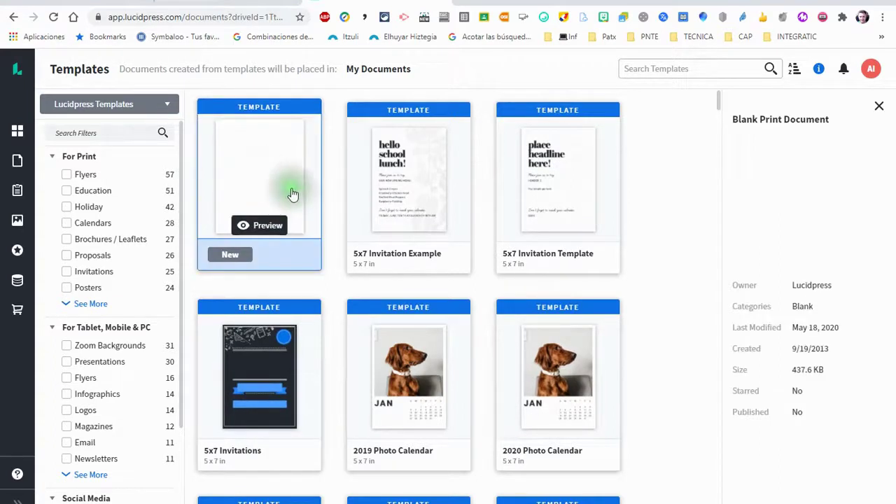
click(235, 257)
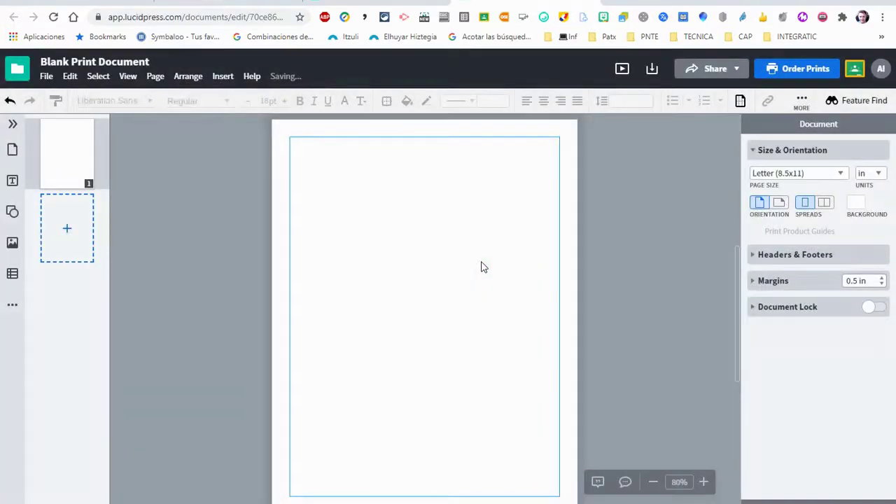
click(362, 168)
click(445, 233)
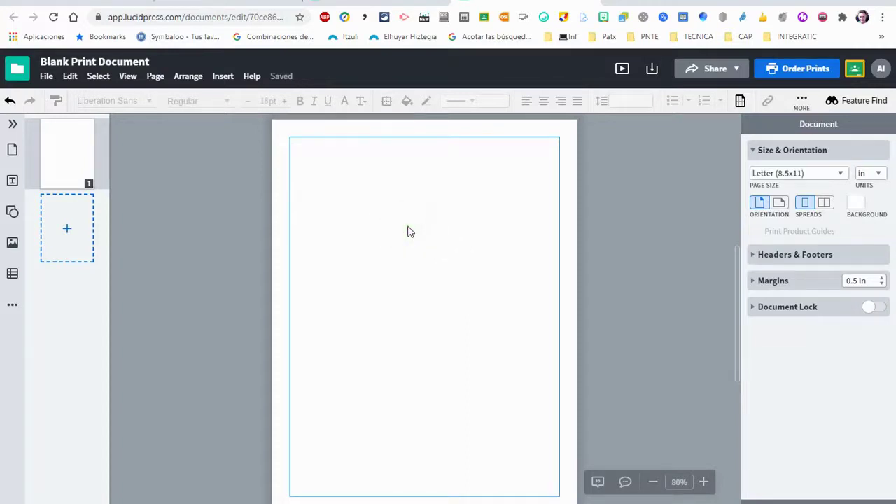
Add a Sub-headings text box to the page and replace its content with the Lorem ipsum placeholder text.
click(11, 181)
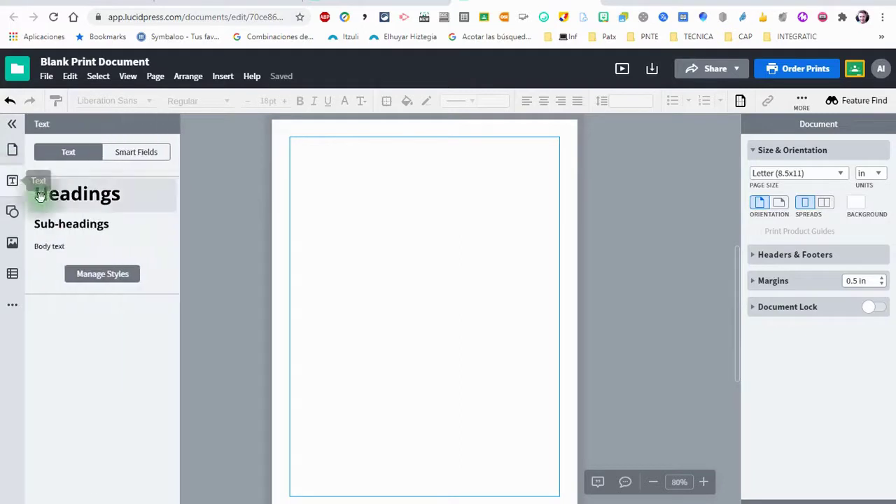
click(54, 223)
click(67, 227)
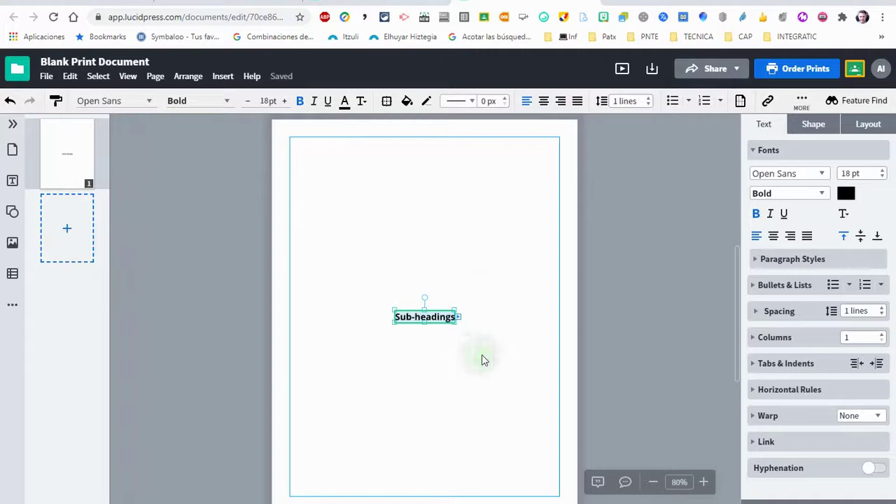
text(Lorem ipsum dolor sit)
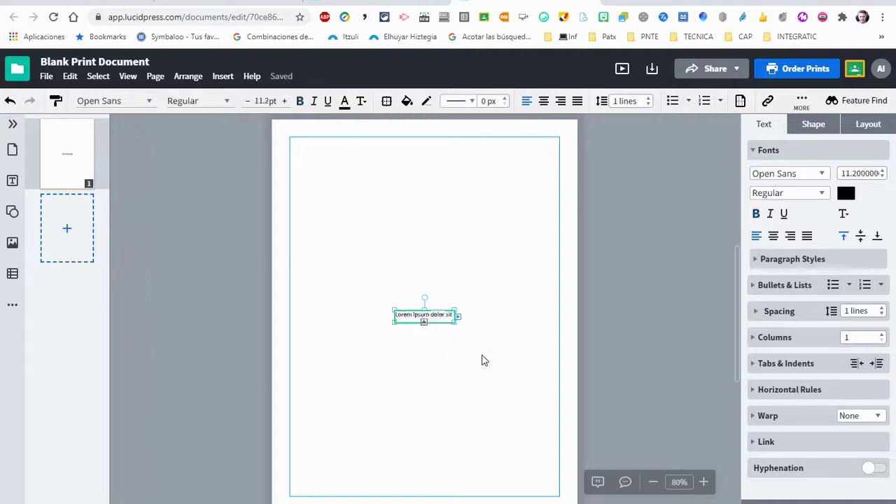
Enlarge the text box to fit the whole Lorem ipsum paragraph and move it to the page's upper-left corner.
drag(424, 322, 415, 413)
click(426, 370)
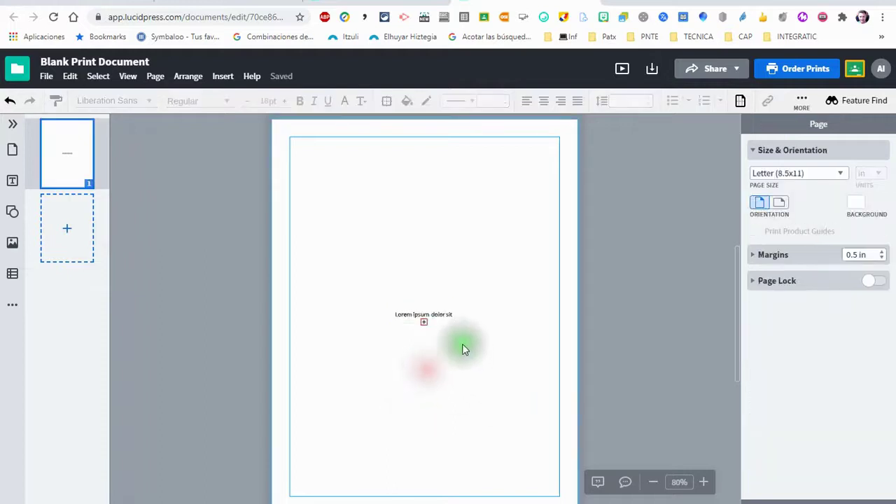
click(434, 318)
drag(450, 326, 506, 444)
drag(426, 344, 339, 184)
click(435, 288)
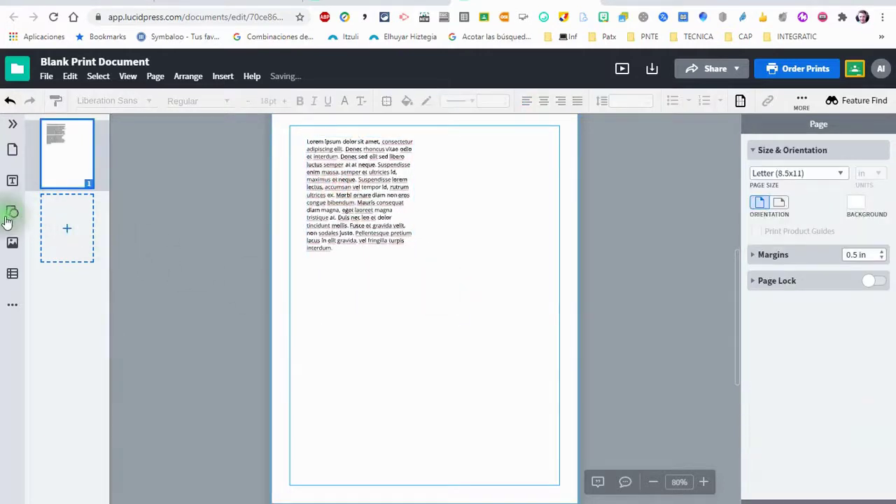
Place the town photo from My Images to the right of the text and shrink it to fit inside the page margin.
click(10, 242)
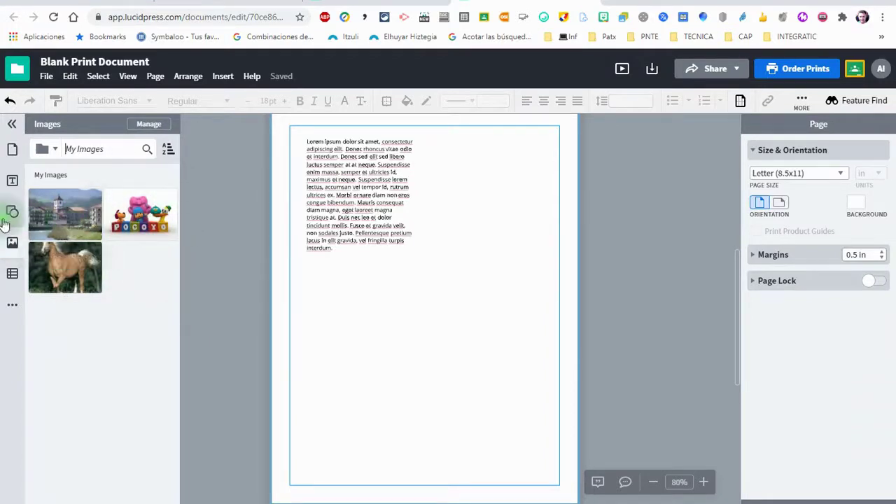
drag(64, 215, 503, 189)
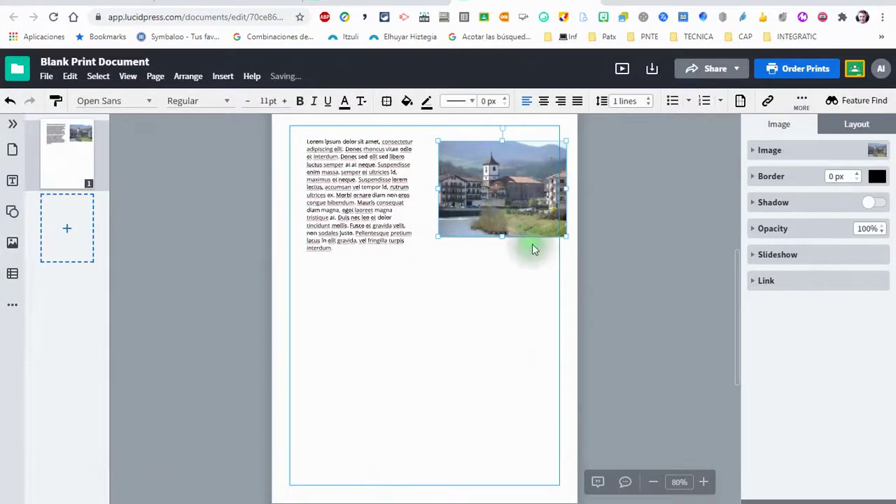
drag(565, 230, 536, 220)
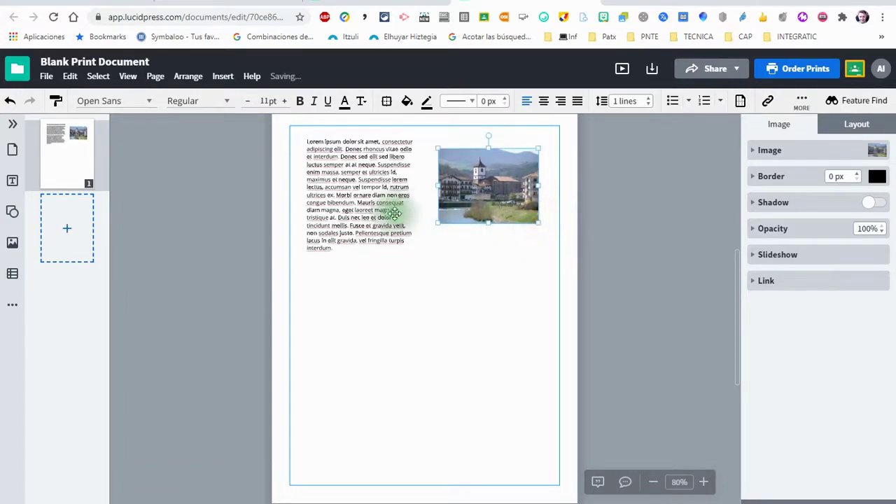
click(405, 283)
click(479, 328)
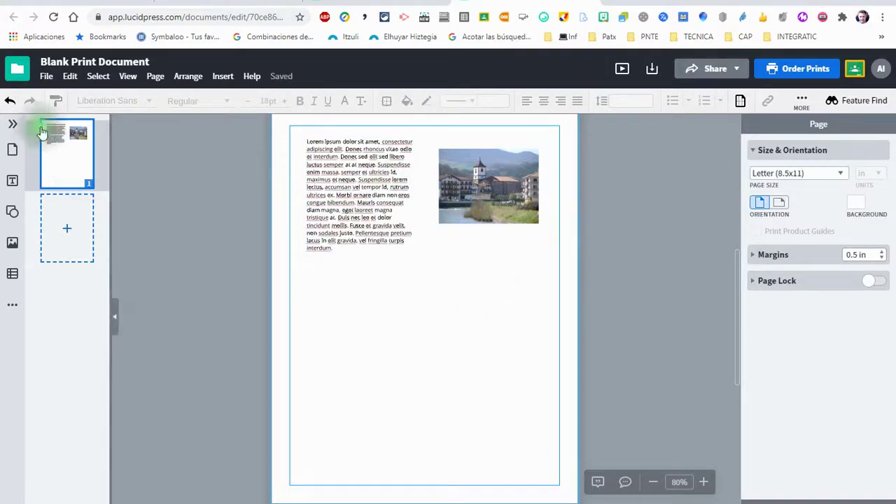
Save the document with the title "aplikazioak".
click(45, 76)
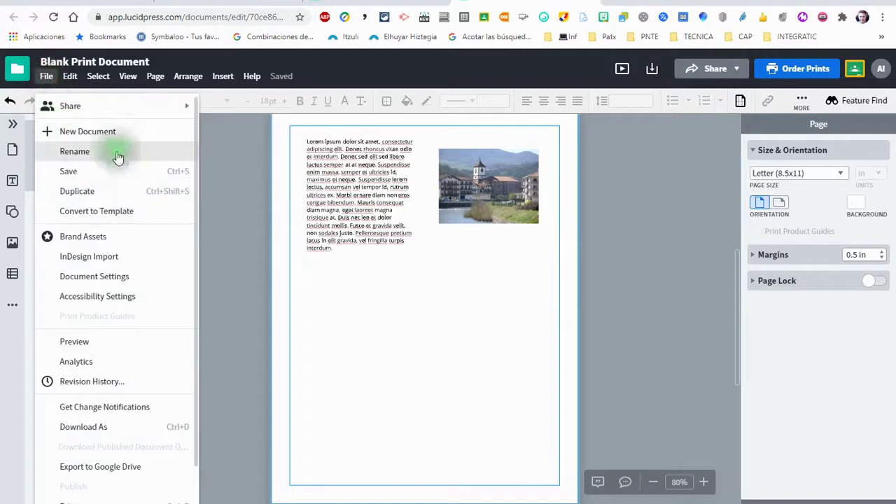
click(70, 175)
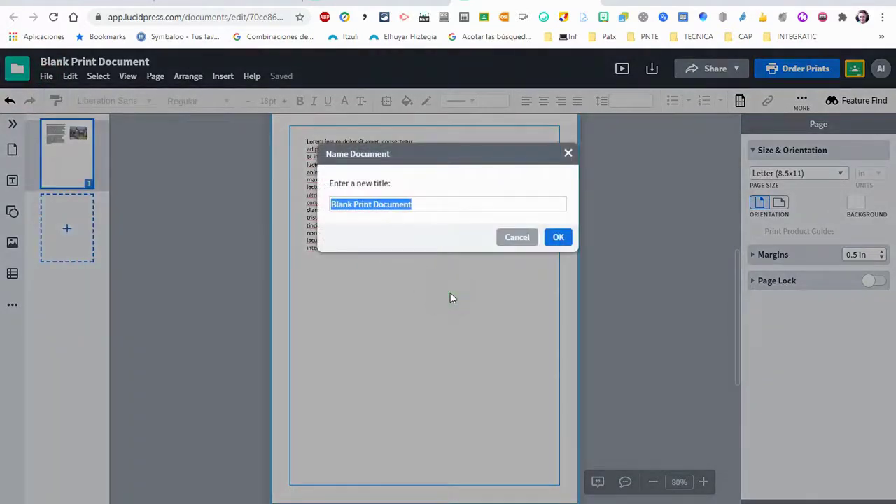
text(aplika)
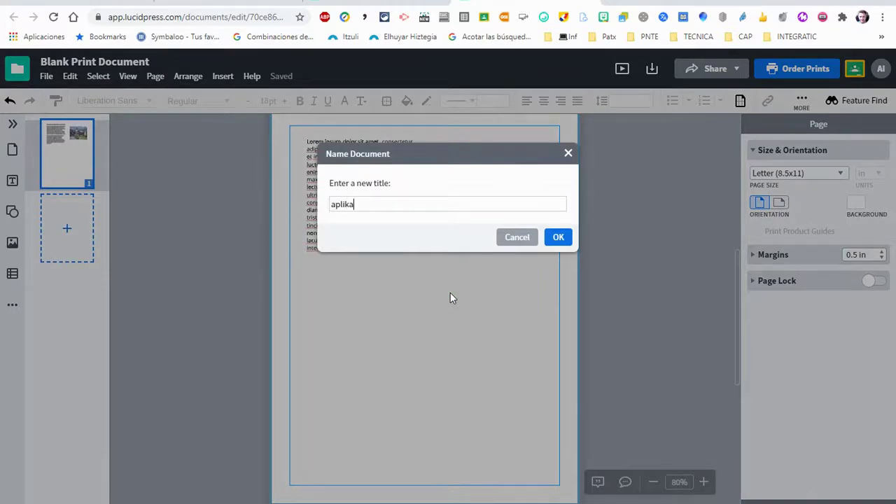
text(zioak)
key(Return)
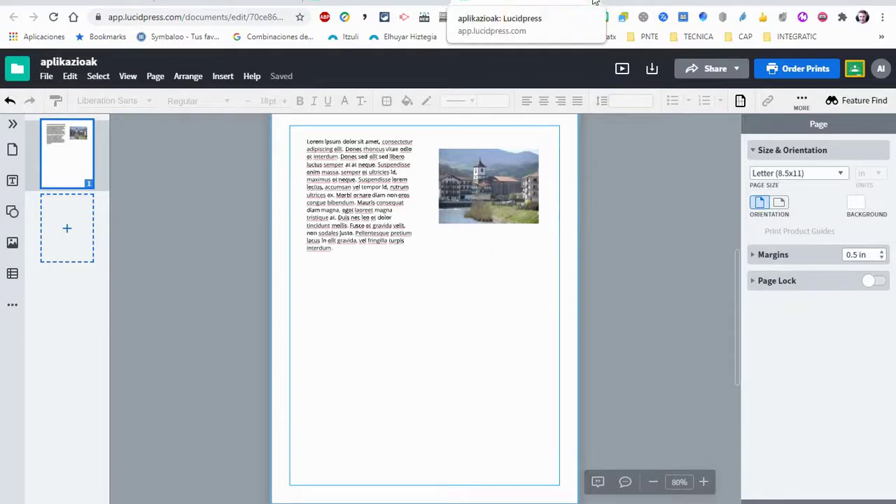
Close the Lucidpress document and its templates page to return to the Google Drive folder.
click(487, 3)
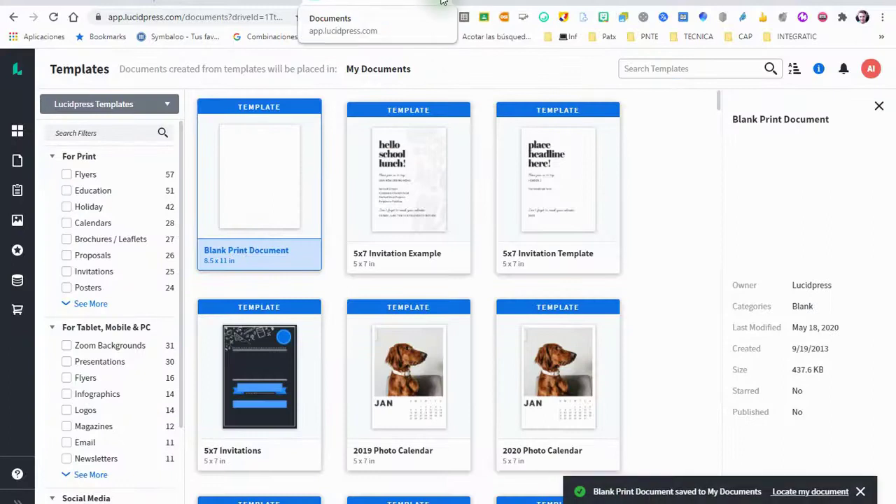
click(442, 3)
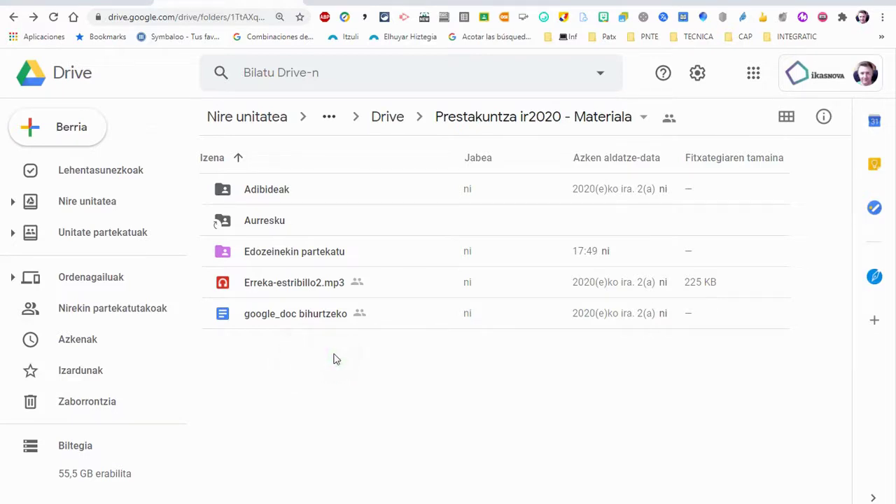
Go to My Drive (Nire unitatea) and open its Lucidpress folder.
click(89, 212)
scroll(337, 360, down, 3)
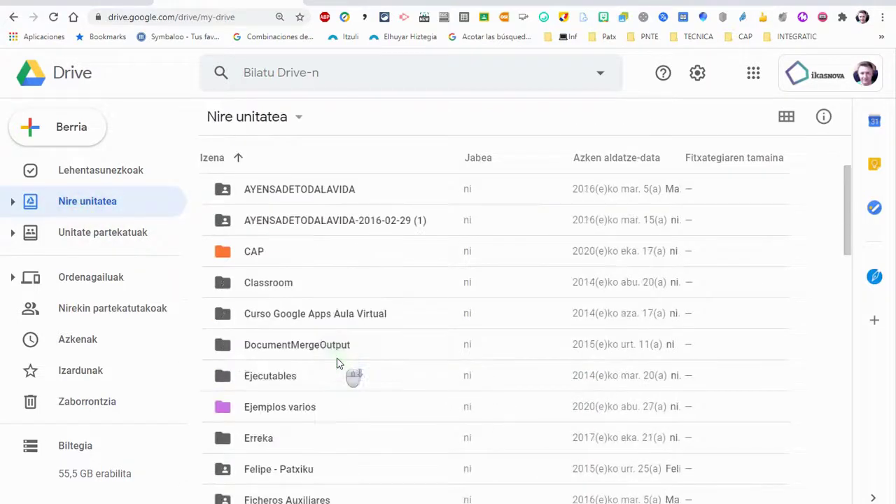
scroll(339, 363, down, 5)
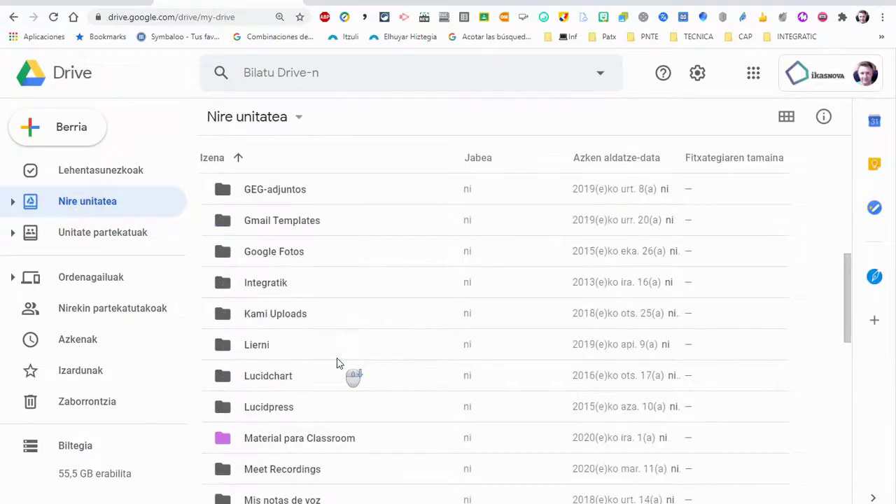
double_click(261, 411)
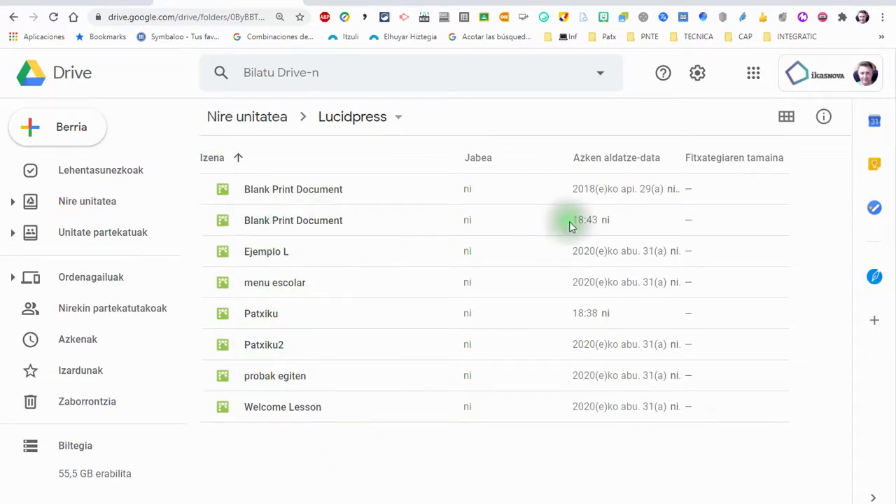
Open the Blank Print Document last modified at 18:43 in Lucidpress to check its content, and close it to return to the Drive folder.
click(279, 221)
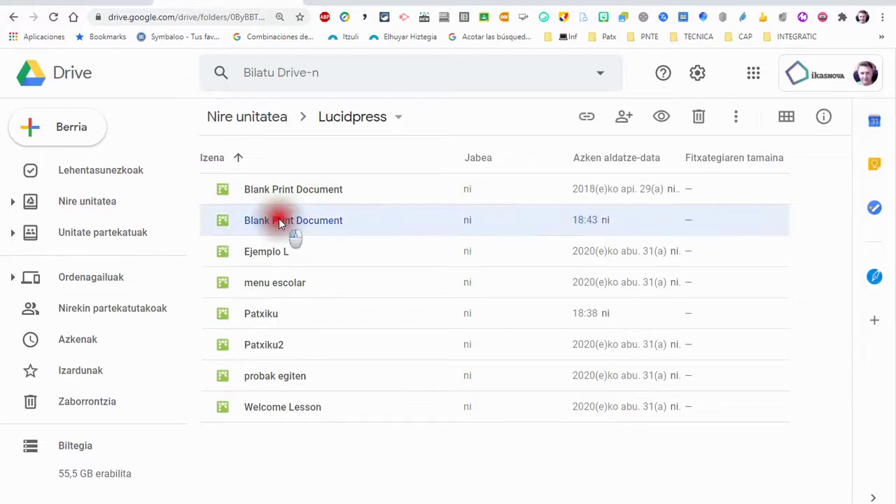
double_click(279, 221)
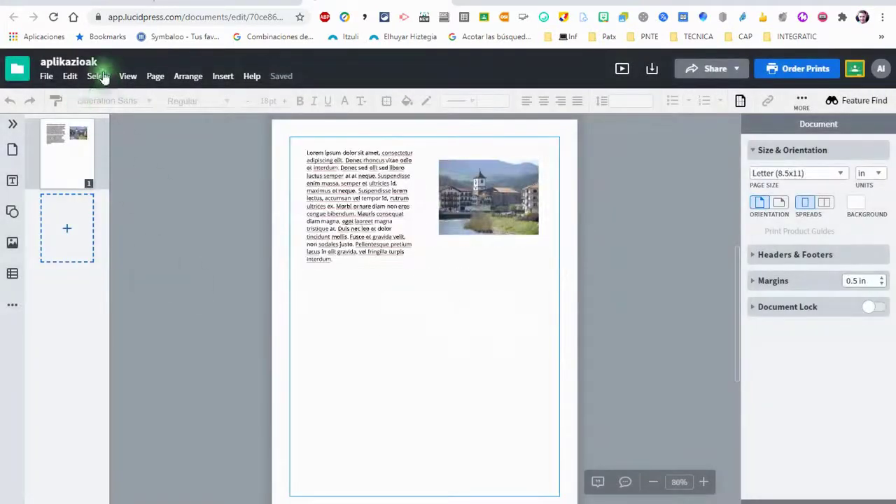
click(441, 2)
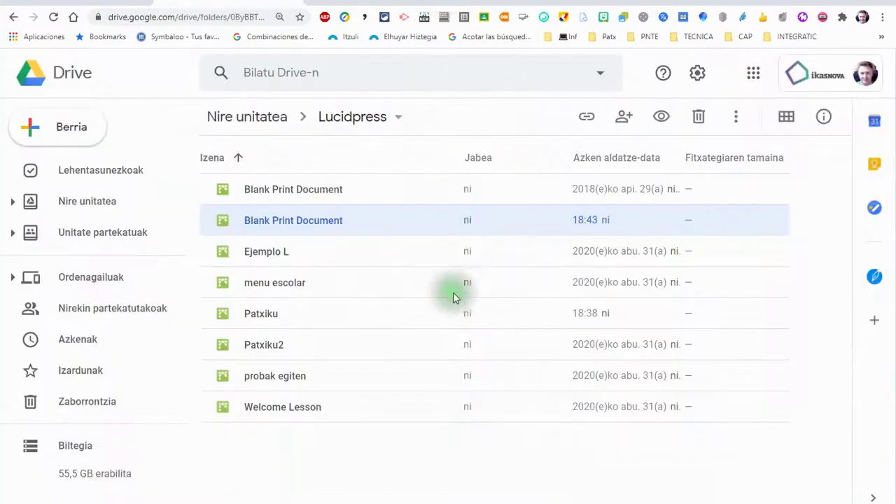
Rename the 18:43 Blank Print Document in the Lucidpress folder as "aplikazioak" and clear the file selection.
right_click(301, 226)
click(361, 391)
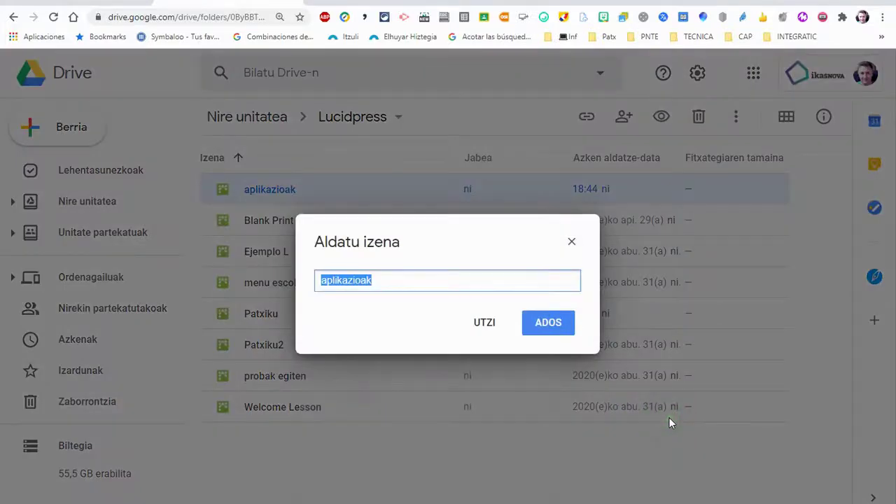
click(547, 322)
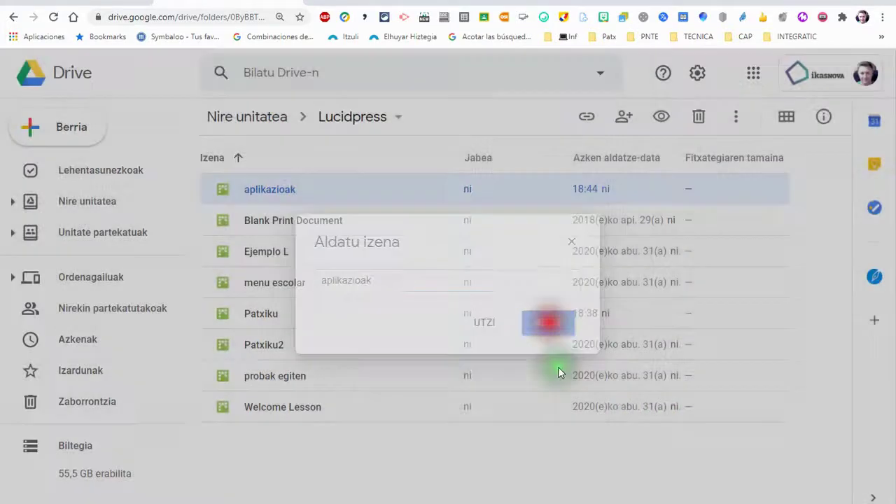
click(400, 451)
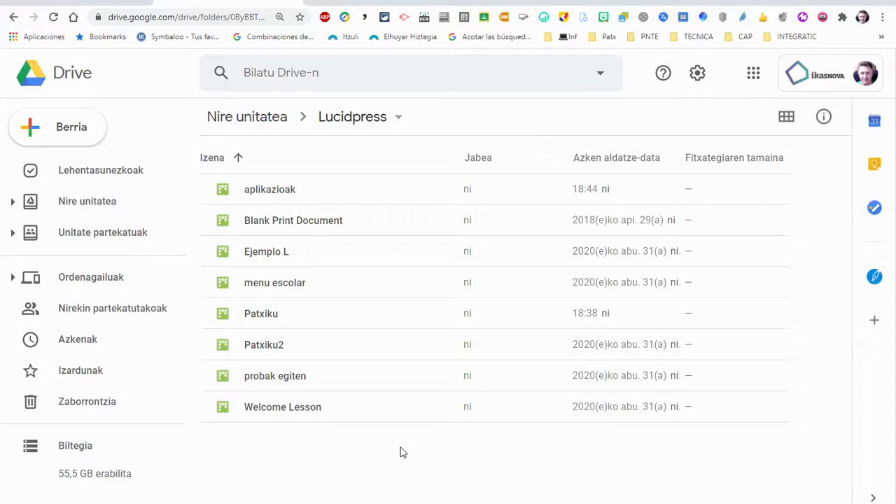
click(452, 412)
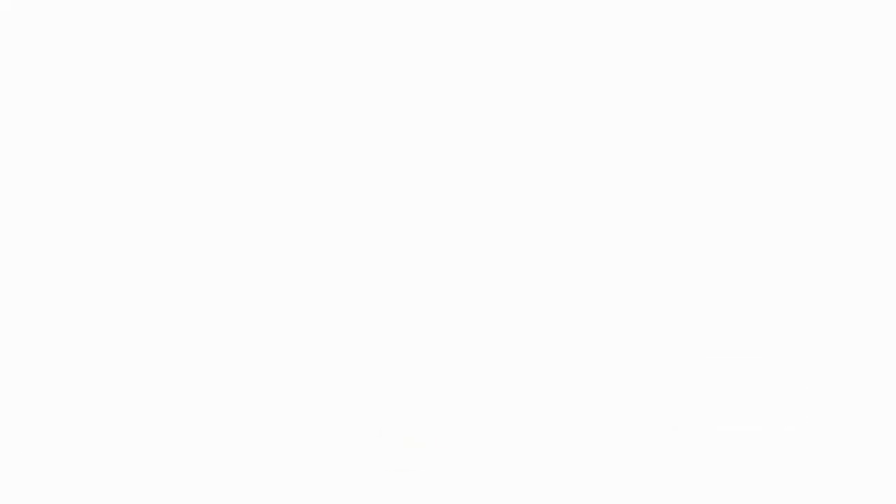